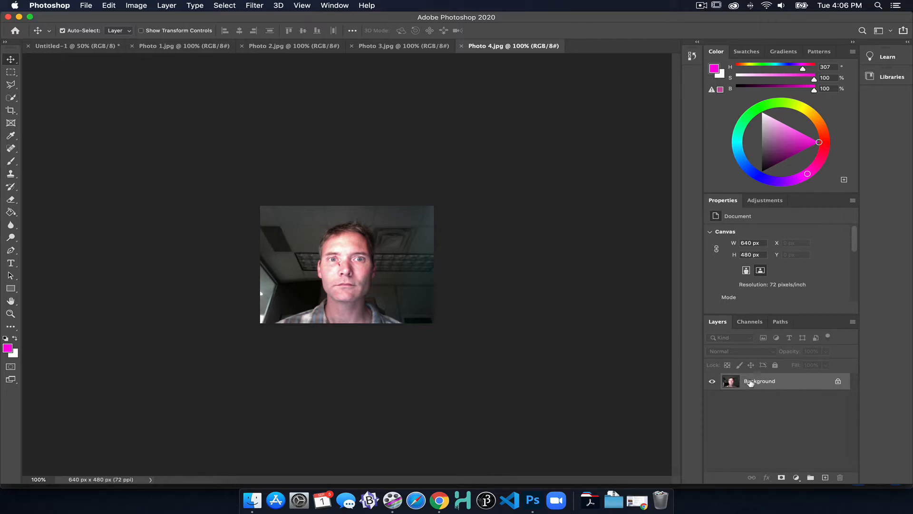
pyautogui.rightClick(793, 381)
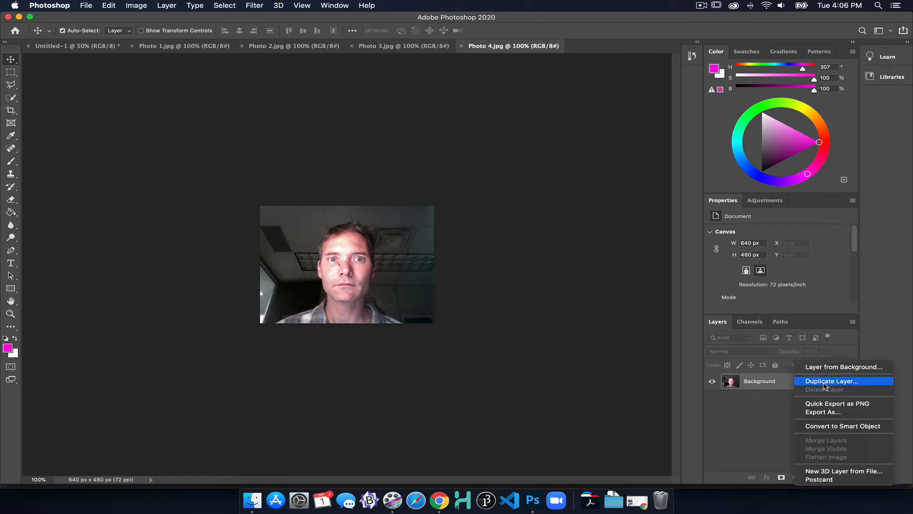
pyautogui.click(767, 412)
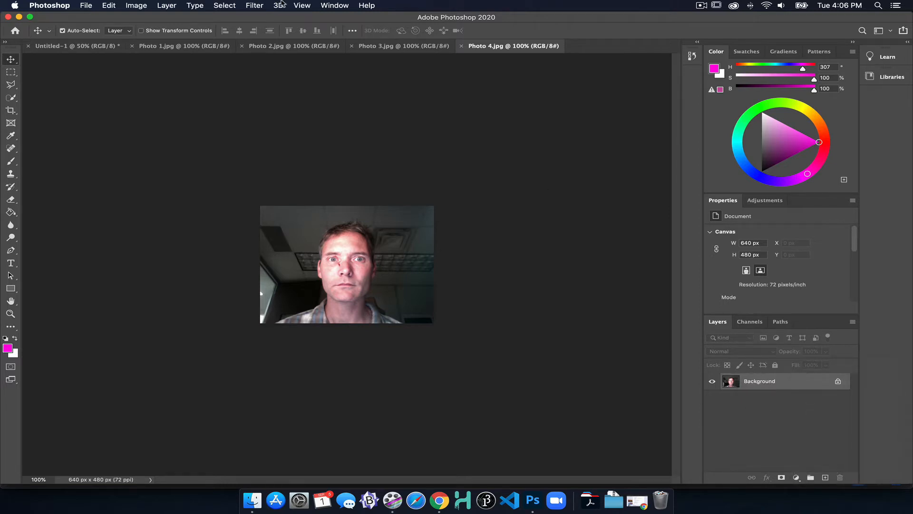
pyautogui.click(164, 6)
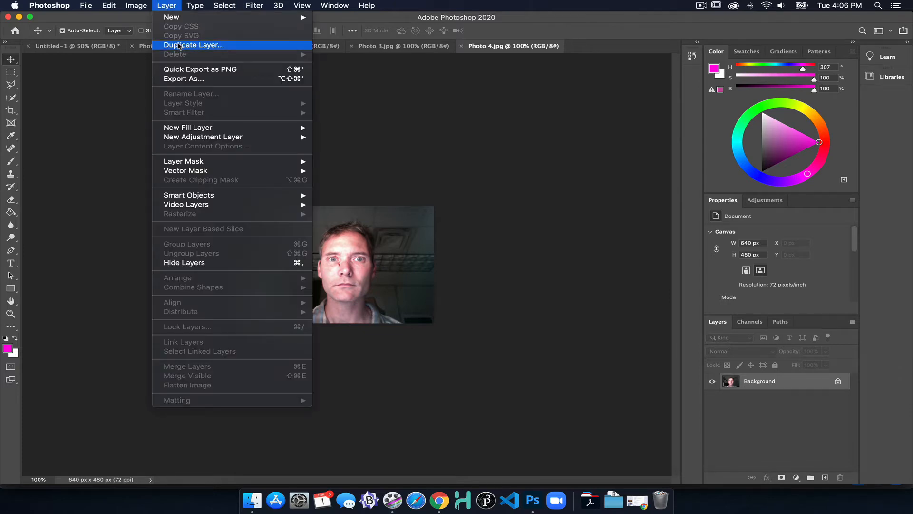
pyautogui.click(174, 4)
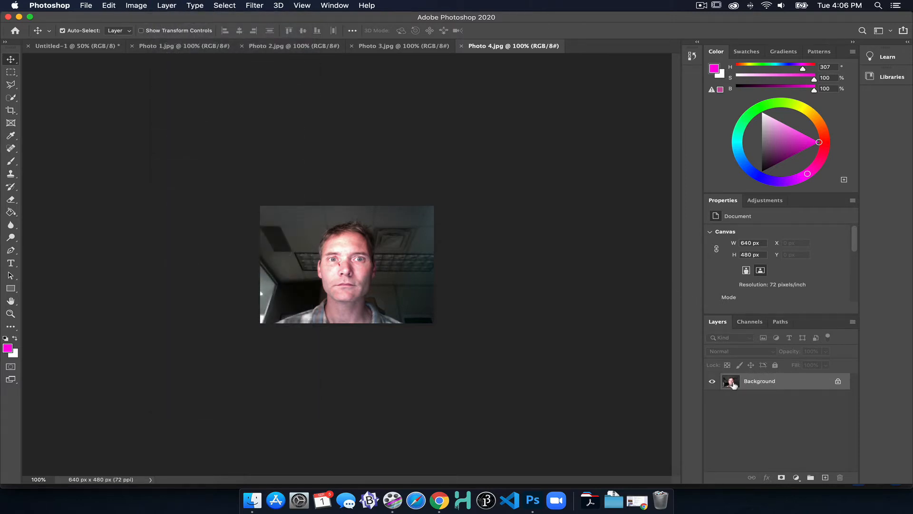
# Duplicate the Background layer and undo the duplication
pyautogui.moveTo(739, 387); pyautogui.dragTo(824, 475)
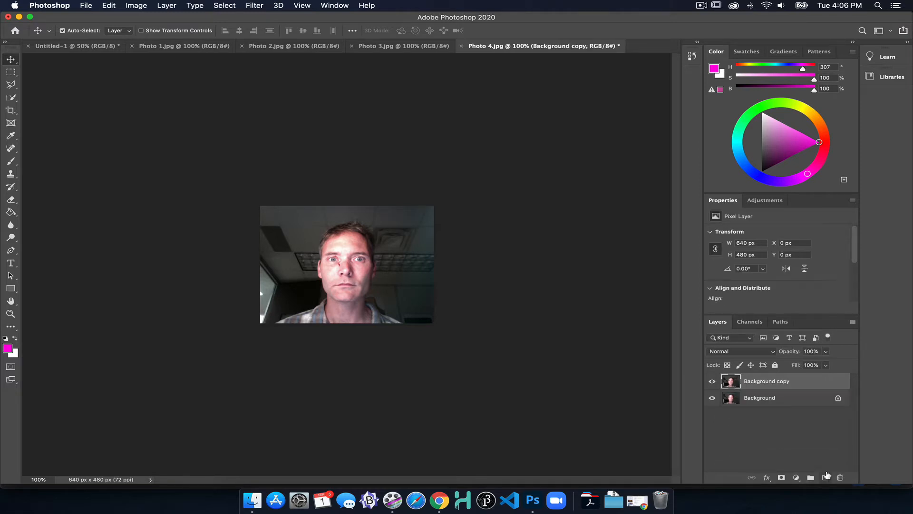
pyautogui.press('super')
pyautogui.press('super+z')
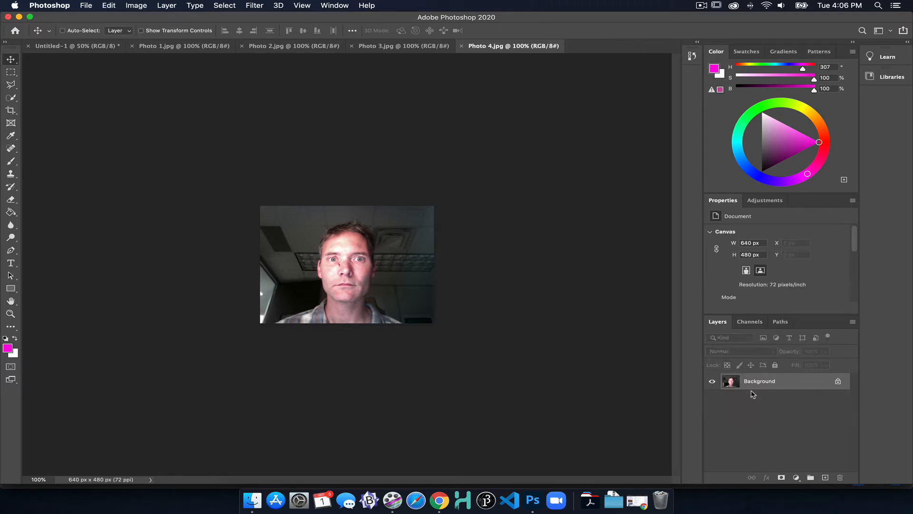
# Duplicate the Background layer and remove the cut beside the nose on the copy with the content-aware Spot Healing Brush
pyautogui.press('super+j')
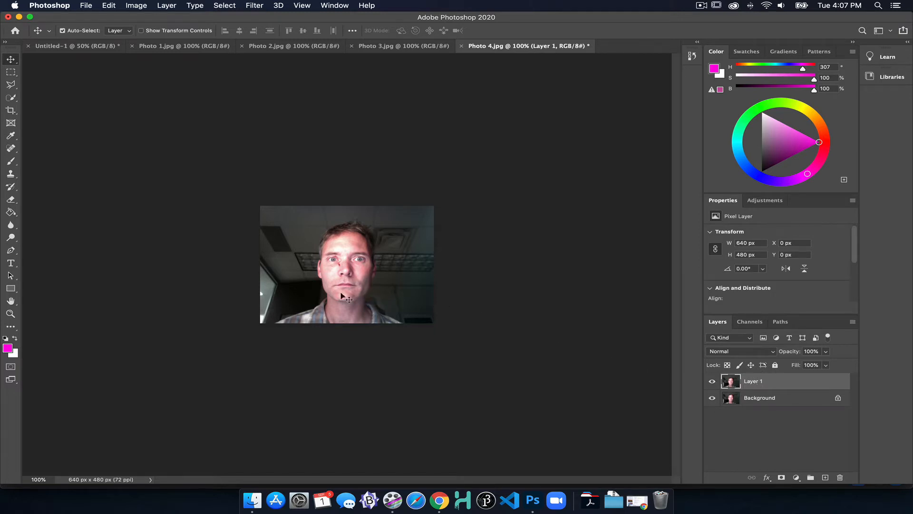
pyautogui.scroll(5, 349, 277)
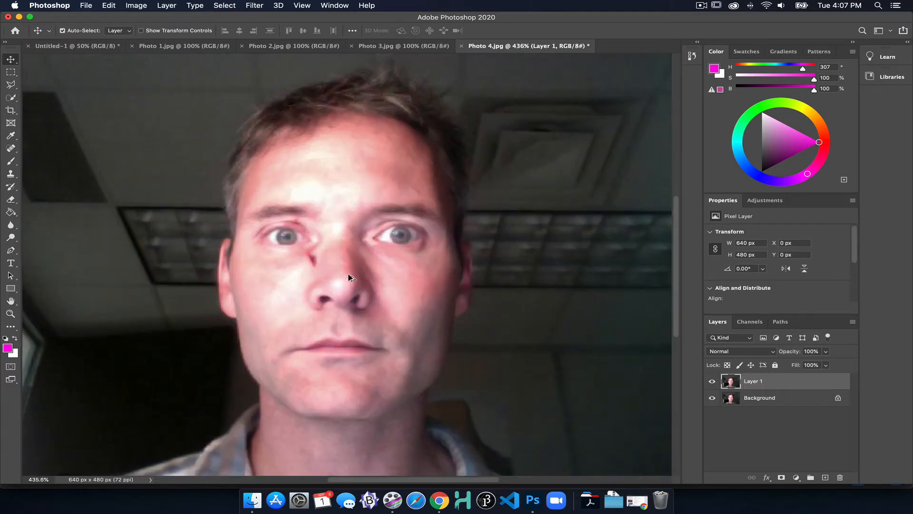
pyautogui.scroll(-2, 347, 278)
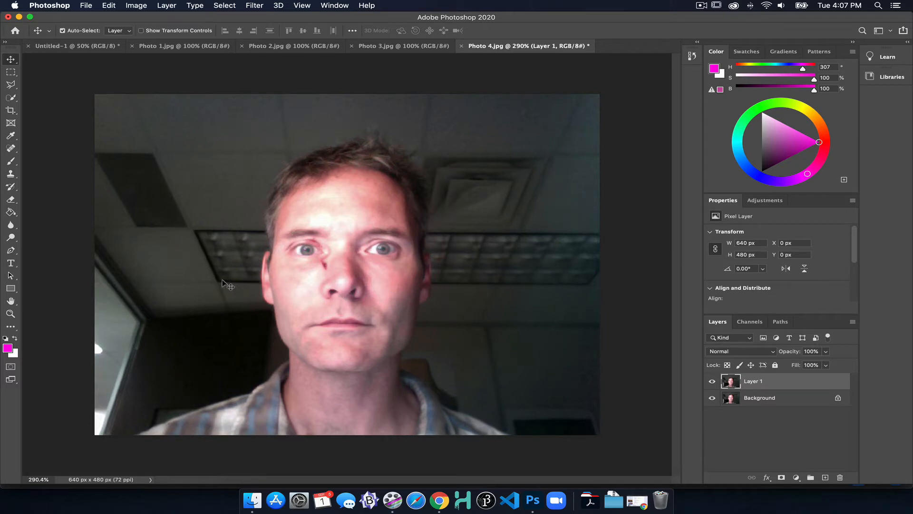
pyautogui.click(11, 148)
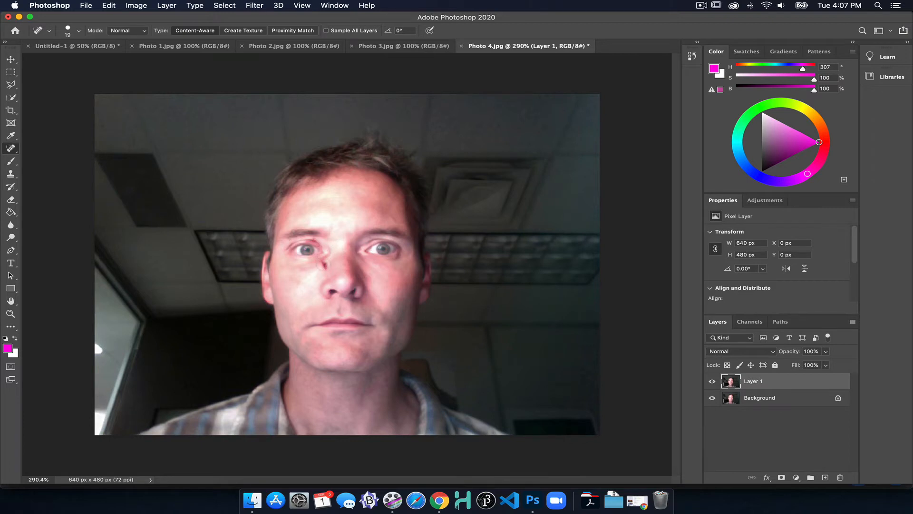
pyautogui.click(323, 264)
pyautogui.click(712, 382)
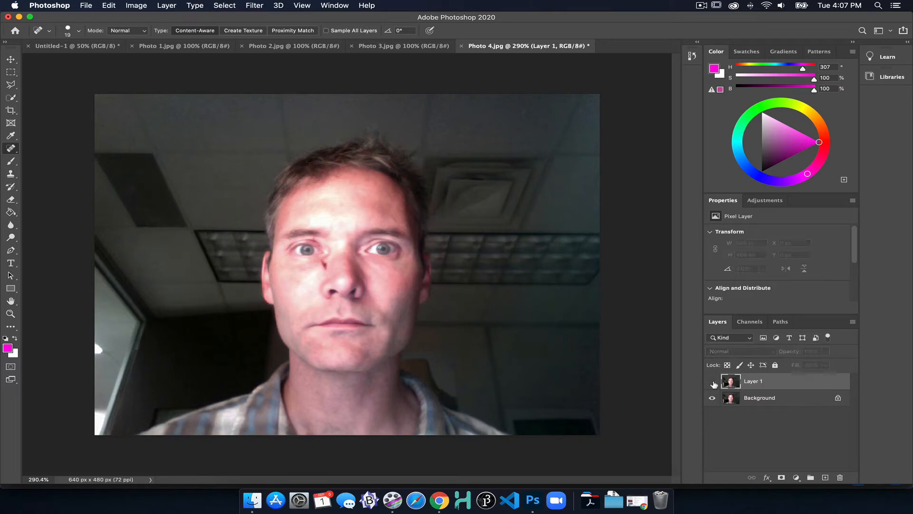
pyautogui.click(712, 382)
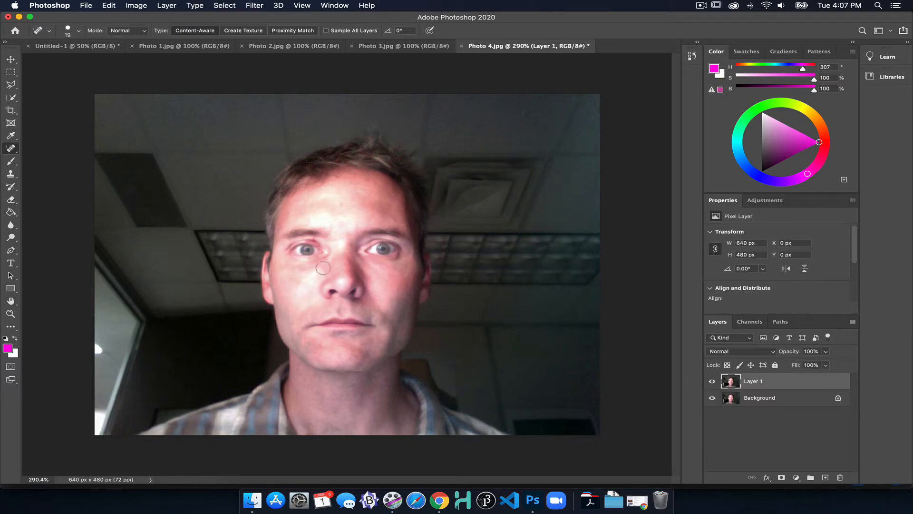
# Heal the red marks on the upper eyelid at the image's left with a smaller Spot Healing Brush
pyautogui.scroll(5, 322, 268)
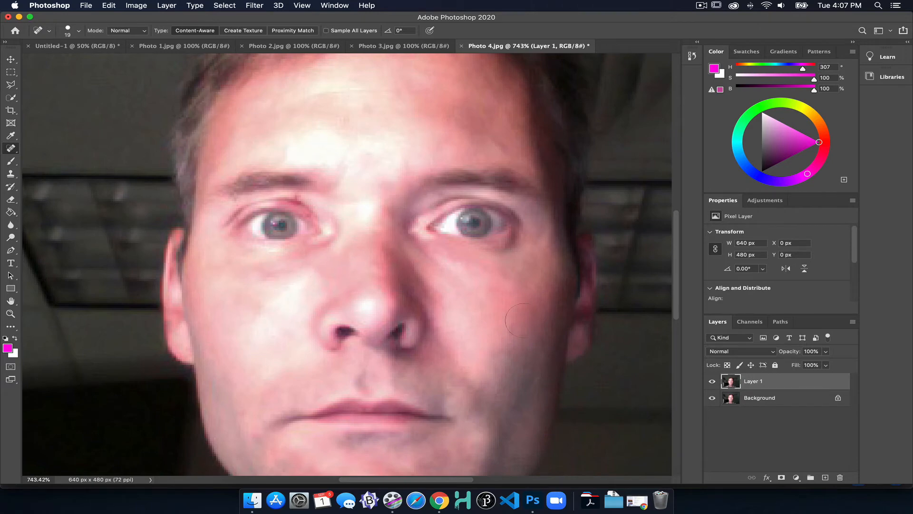
pyautogui.click(712, 382)
pyautogui.click(712, 382)
pyautogui.press('[')
pyautogui.press('[')
pyautogui.press('[')
pyautogui.click(299, 198)
pyautogui.moveTo(298, 198); pyautogui.dragTo(292, 197)
pyautogui.click(308, 214)
pyautogui.click(271, 200)
# Set the Sponge tool to a 4 px brush in Desaturate mode and compare the retouched layer with the original
pyautogui.click(11, 237)
pyautogui.click(54, 255)
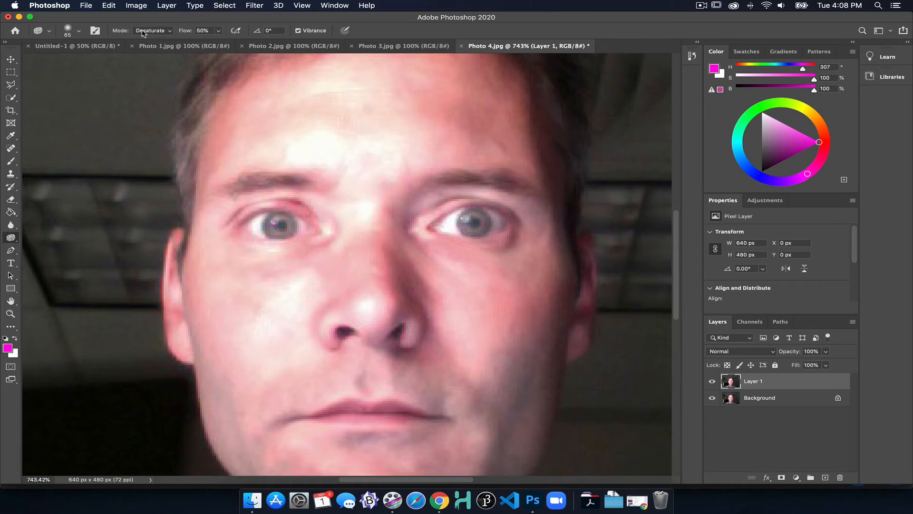
pyautogui.scroll(-1, 291, 199)
pyautogui.hscroll(2, 291, 199)
pyautogui.press('[')
pyautogui.press('[')
pyautogui.press('[')
pyautogui.press('[')
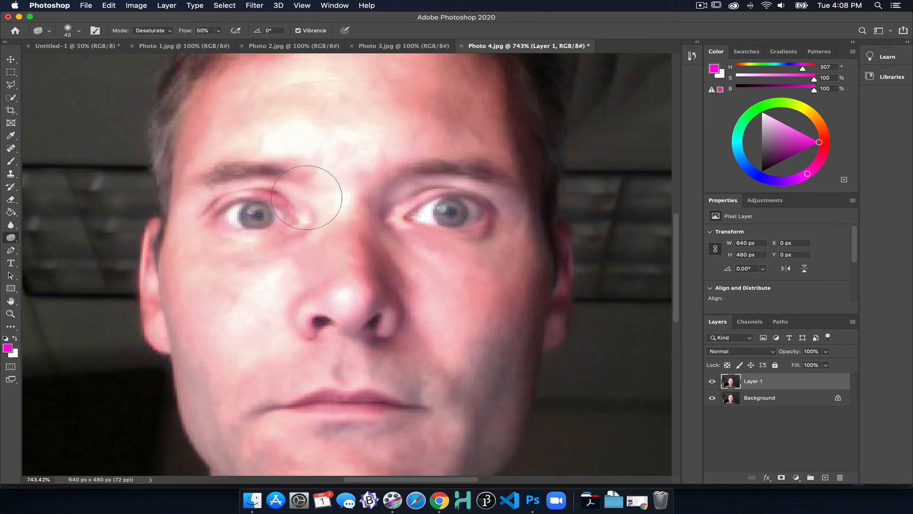
pyautogui.press('[')
pyautogui.press('[')
pyautogui.press('[')
pyautogui.press('[')
pyautogui.click(712, 381)
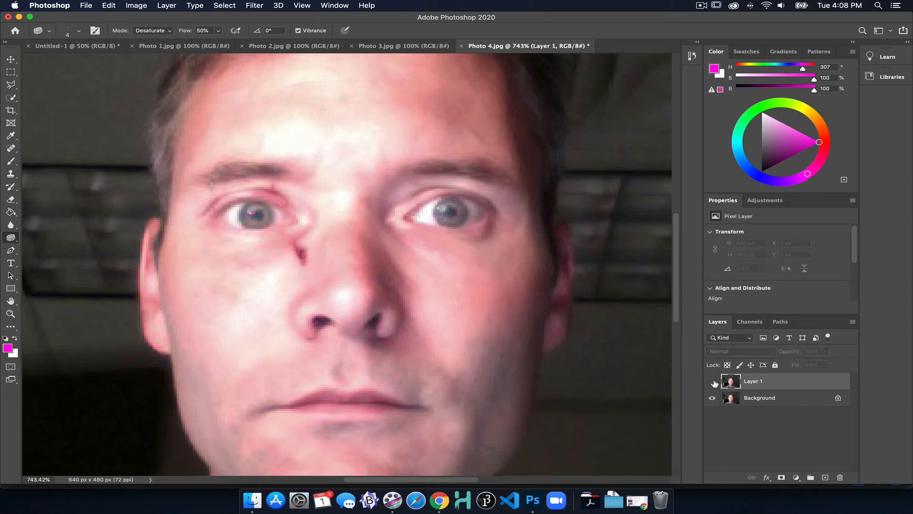
pyautogui.click(712, 381)
pyautogui.click(713, 381)
pyautogui.click(713, 381)
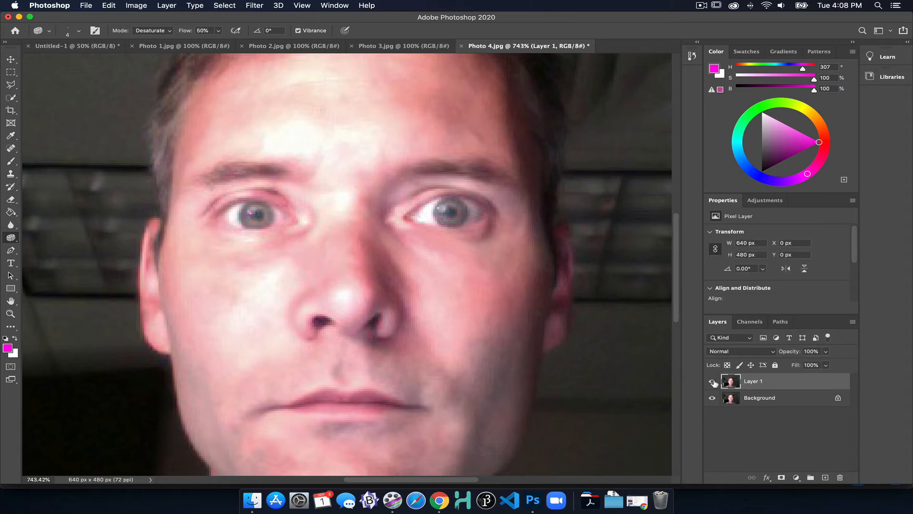
# Examine the mouth, nose and cheek areas of the portrait at high magnification
pyautogui.press('super+minus')
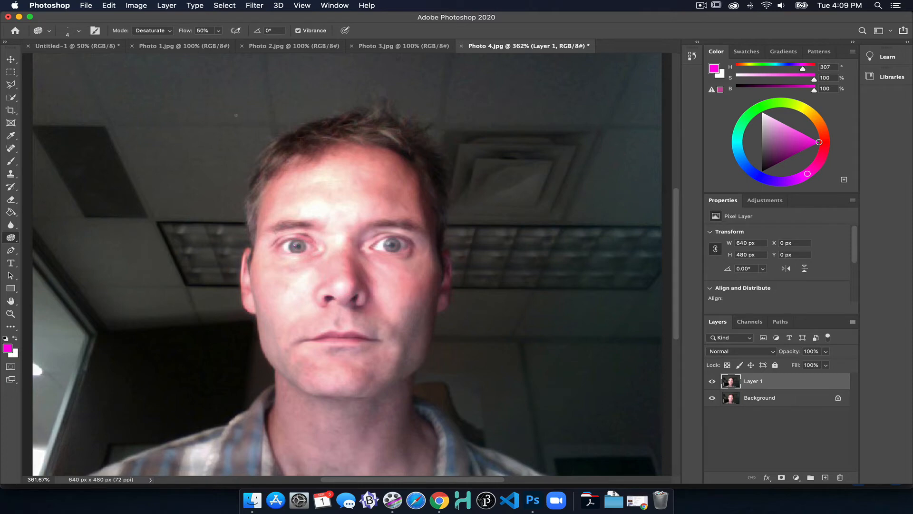
pyautogui.click(11, 175)
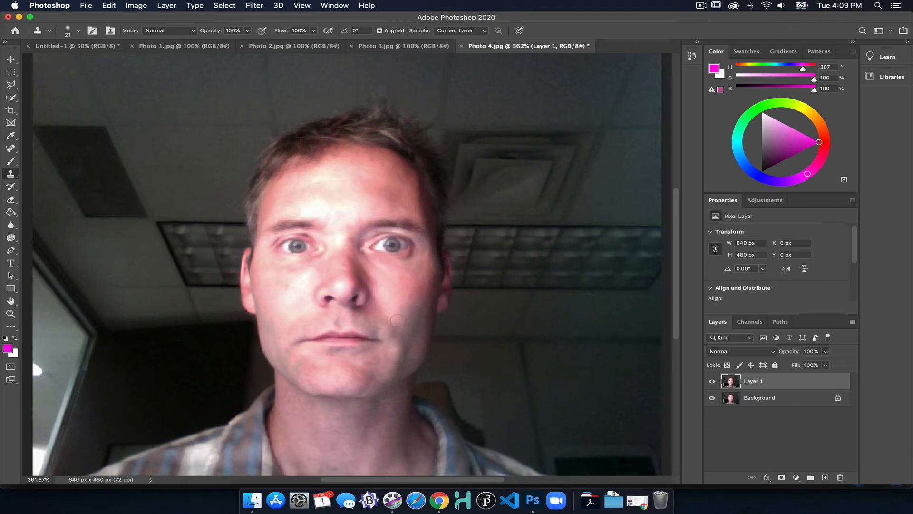
pyautogui.press('super+equal')
pyautogui.press('super+equal')
pyautogui.press('super+equal')
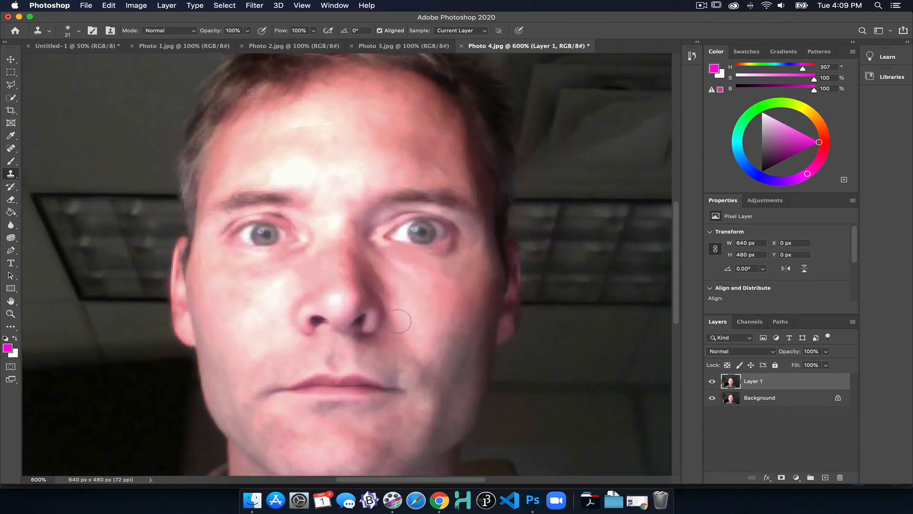
pyautogui.scroll(-10, 446, 382)
pyautogui.scroll(12, 447, 381)
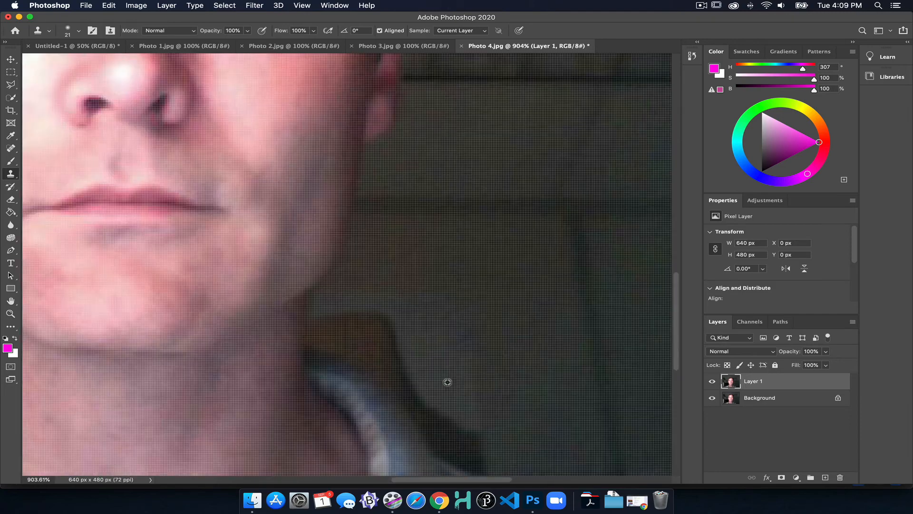
pyautogui.scroll(-3, 447, 381)
pyautogui.scroll(4, 447, 381)
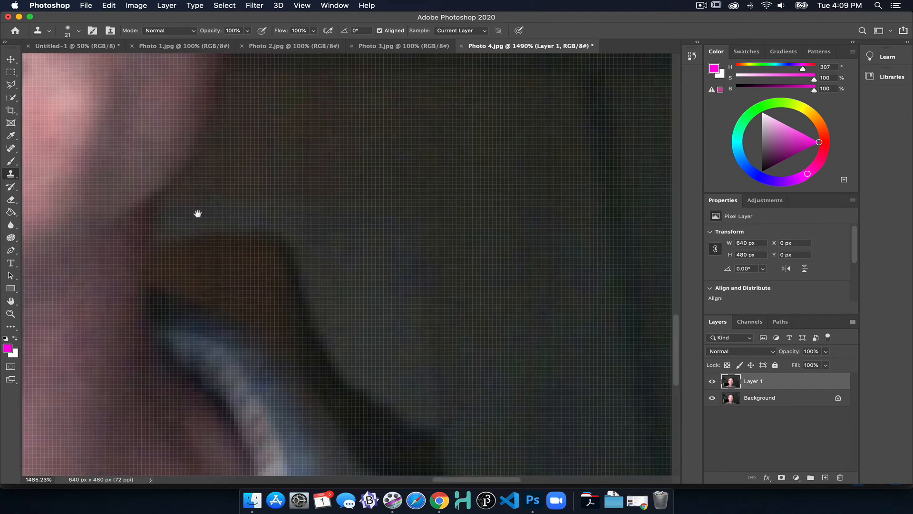
pyautogui.moveTo(198, 212); pyautogui.dragTo(540, 373)
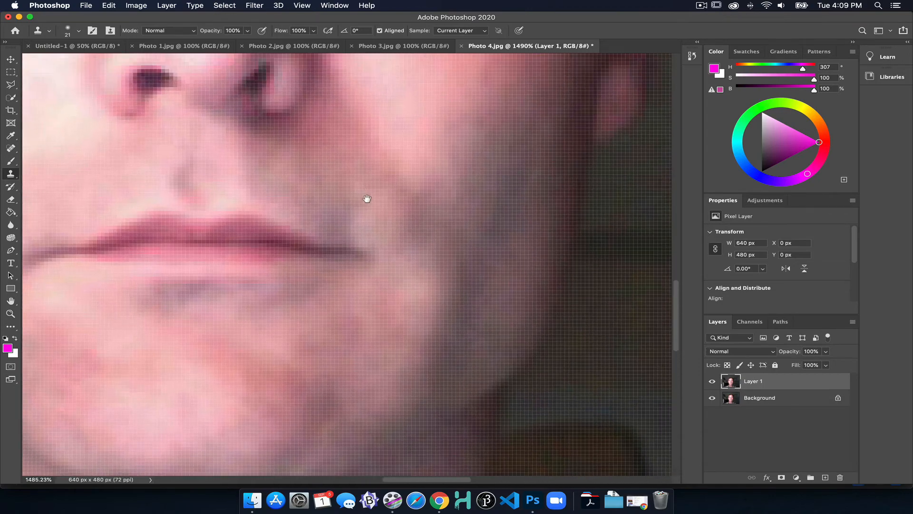
pyautogui.moveTo(367, 198); pyautogui.dragTo(331, 321)
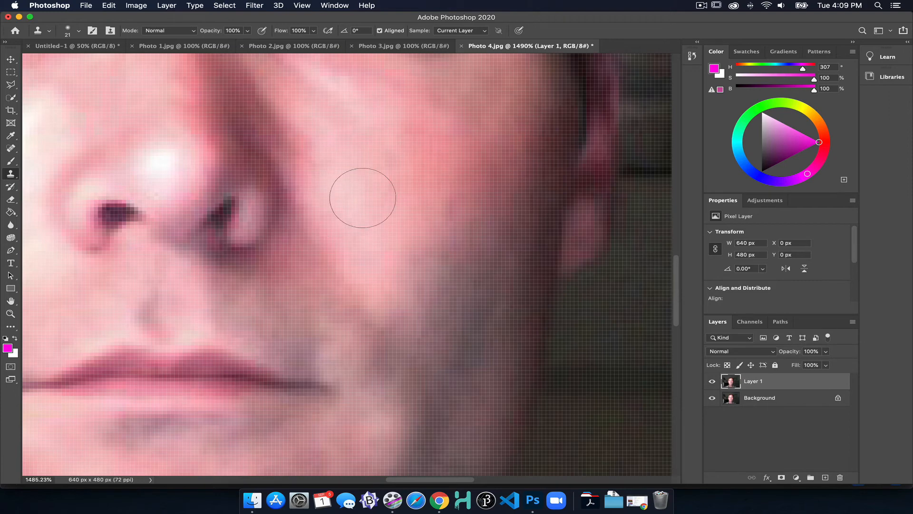
pyautogui.press('space')
pyautogui.click(10, 314)
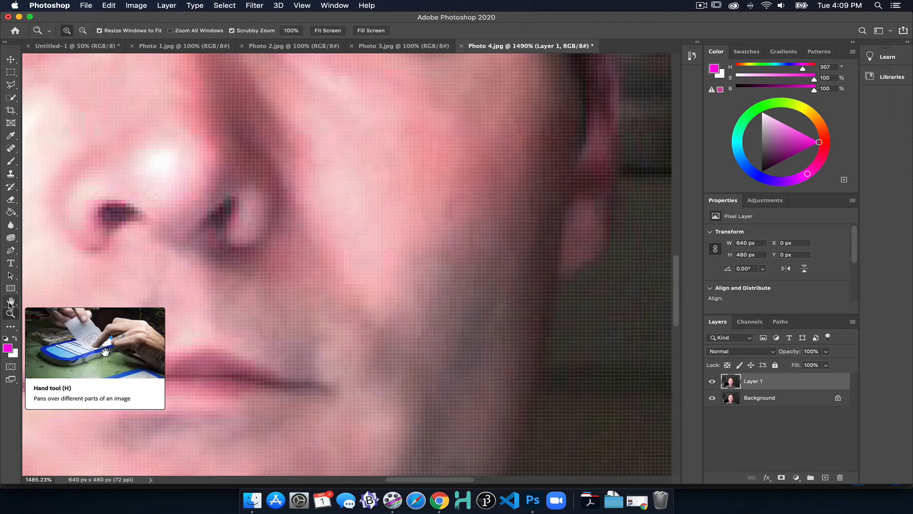
pyautogui.click(11, 302)
pyautogui.click(11, 305)
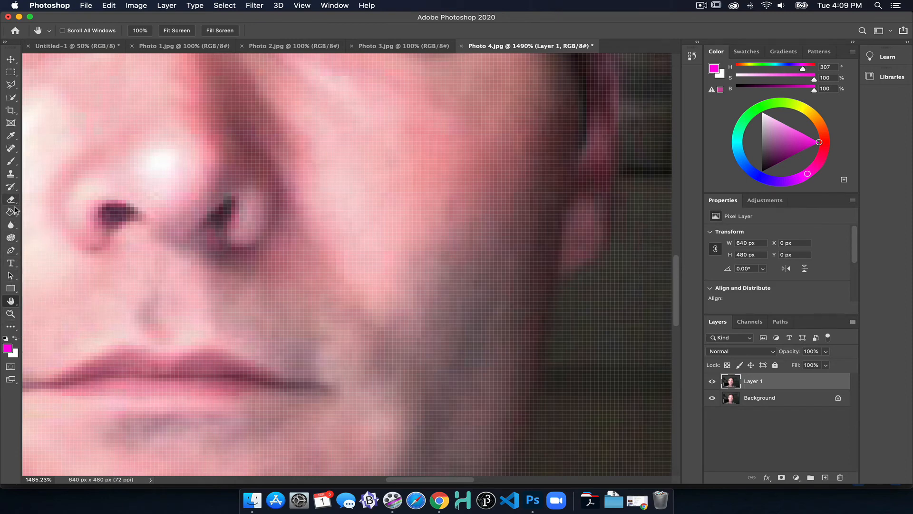
pyautogui.scroll(-1, 14, 215)
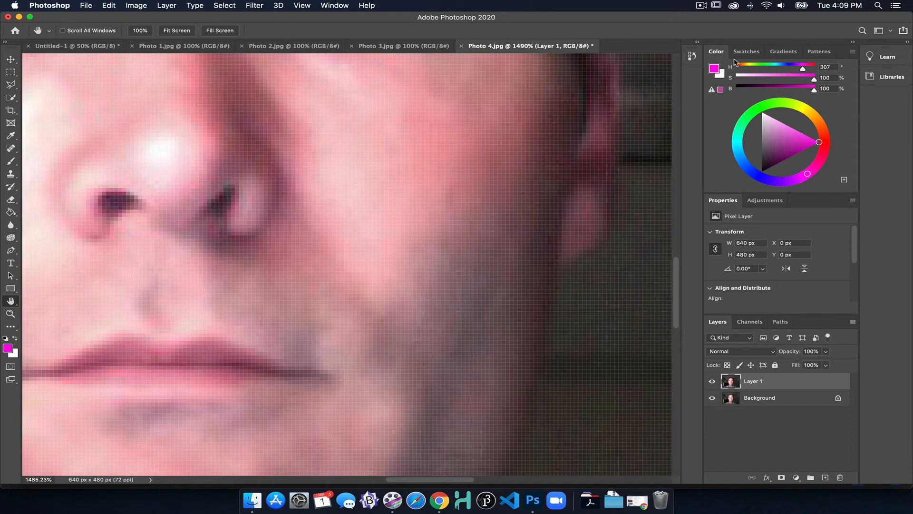
pyautogui.scroll(-1, 723, 185)
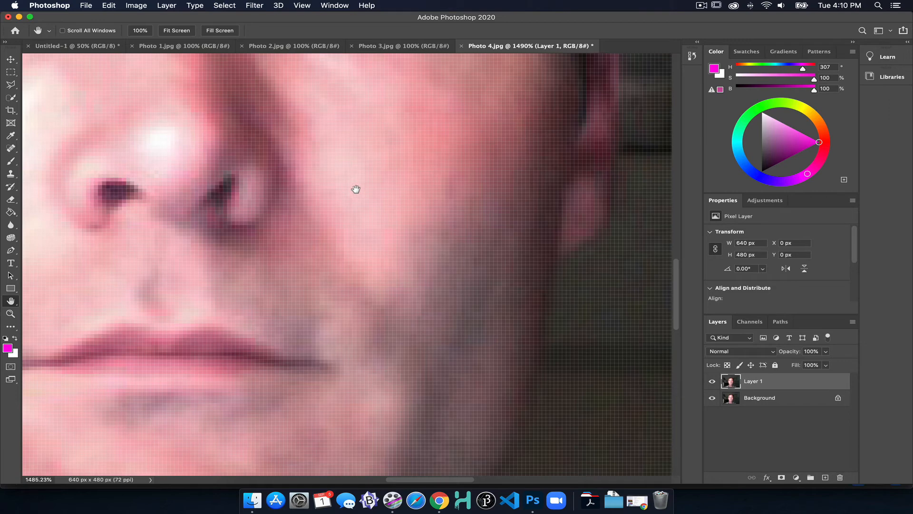
# Sample a light pink skin tone (H 354, S 23, B 97) from the cheek with the Eyedropper
pyautogui.press('i')
pyautogui.click(419, 178)
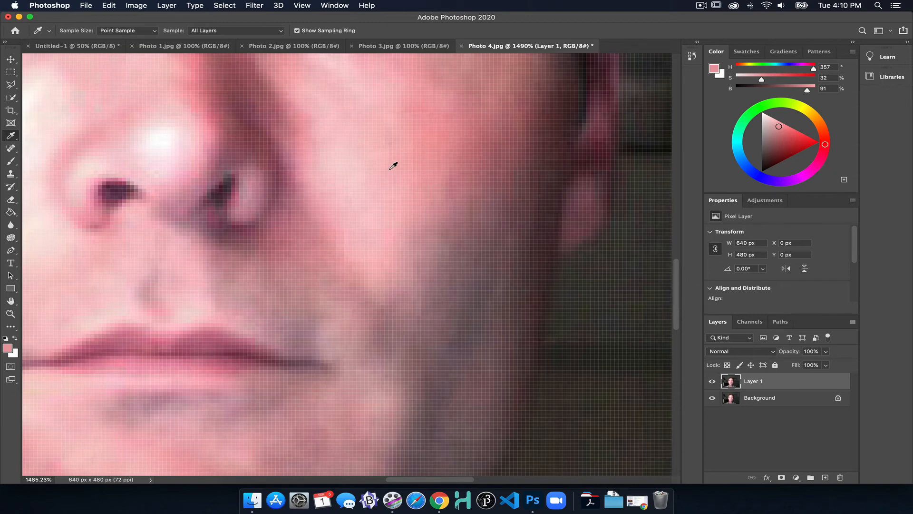
pyautogui.moveTo(393, 166)
pyautogui.mouseDown()
pyautogui.moveTo(393, 182)
pyautogui.moveTo(417, 185)
pyautogui.moveTo(464, 171)
pyautogui.moveTo(401, 179)
pyautogui.moveTo(410, 166)
pyautogui.moveTo(361, 155)
pyautogui.moveTo(362, 179)
pyautogui.moveTo(377, 162)
pyautogui.moveTo(350, 171)
pyautogui.moveTo(385, 160)
pyautogui.moveTo(355, 150)
pyautogui.moveTo(416, 155)
pyautogui.moveTo(365, 143)
pyautogui.moveTo(399, 171)
pyautogui.moveTo(377, 156)
pyautogui.moveTo(396, 142)
pyautogui.moveTo(395, 163)
pyautogui.moveTo(413, 160)
pyautogui.moveTo(408, 142)
pyautogui.moveTo(358, 149)
pyautogui.moveTo(367, 165)
pyautogui.moveTo(373, 157)
pyautogui.moveTo(369, 166)
pyautogui.moveTo(402, 156)
pyautogui.moveTo(383, 162)
pyautogui.mouseUp()
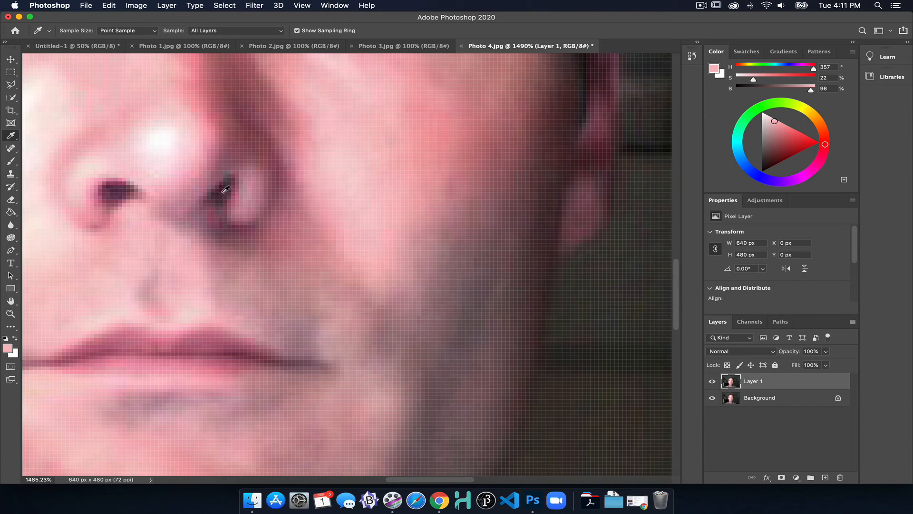
pyautogui.moveTo(223, 192); pyautogui.dragTo(387, 186)
# Clone the eye at the image's right onto the middle of the forehead with the Clone Stamp
pyautogui.click(11, 174)
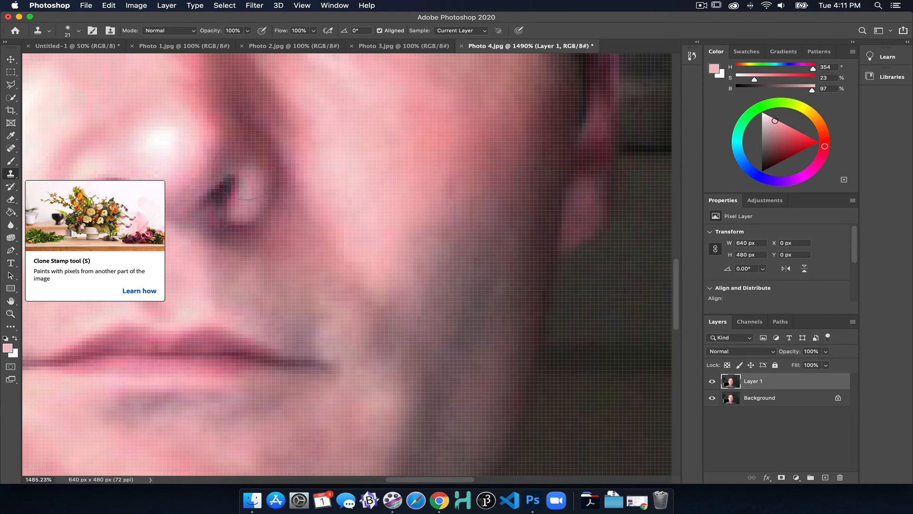
pyautogui.scroll(-10, 528, 172)
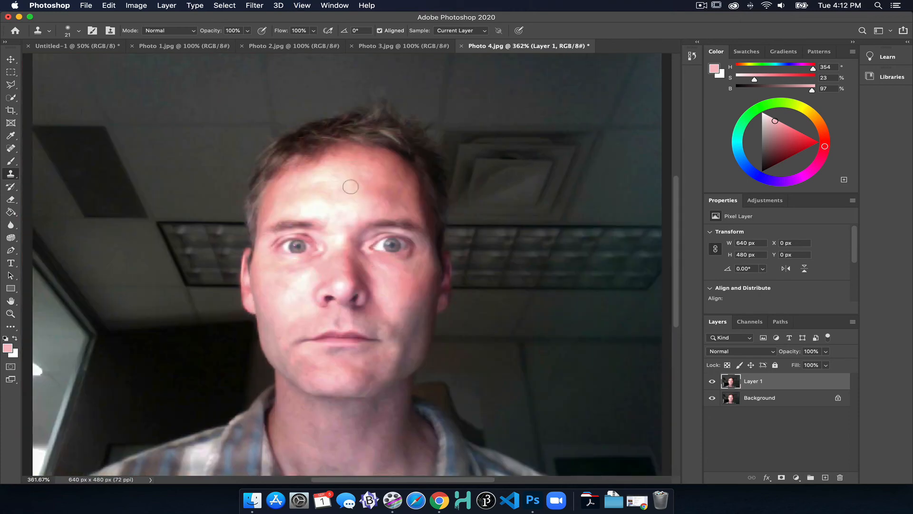
pyautogui.click(339, 195)
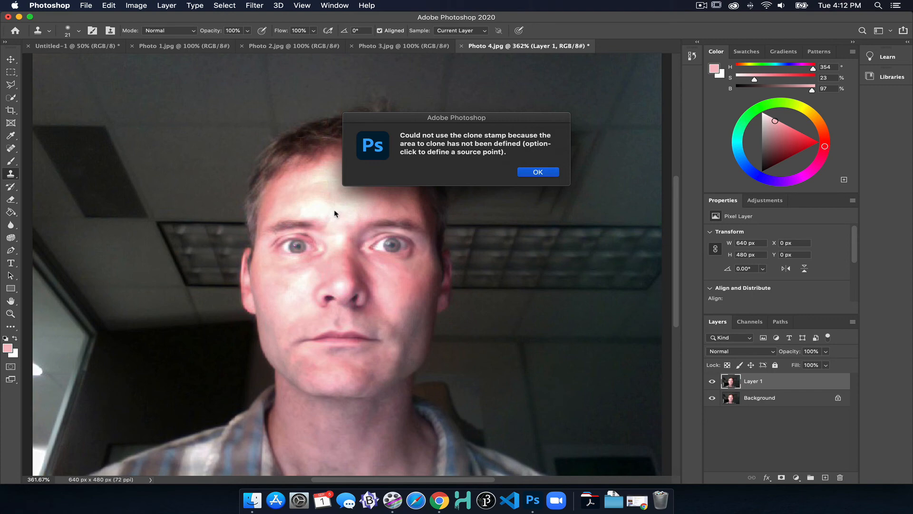
pyautogui.click(536, 175)
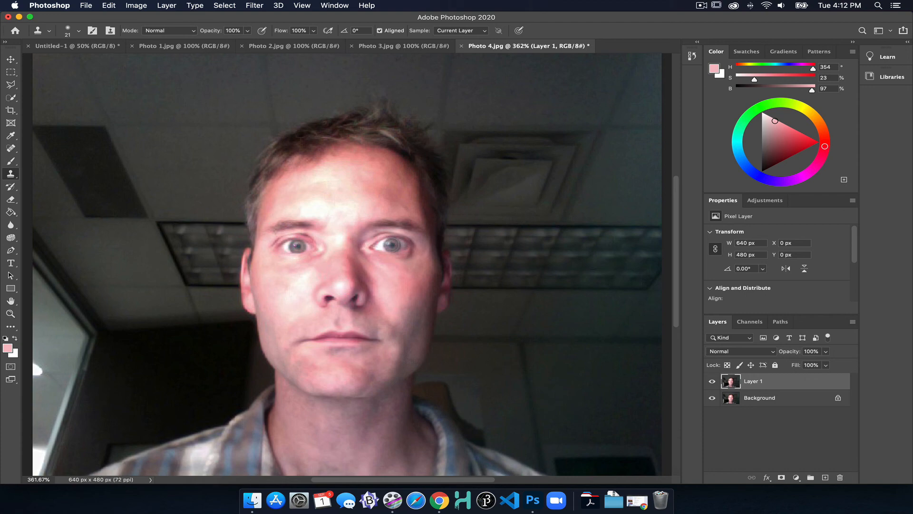
pyautogui.keyDown('alt'); pyautogui.click(391, 244); pyautogui.keyUp('alt')
pyautogui.moveTo(341, 197)
pyautogui.mouseDown()
pyautogui.moveTo(328, 196)
pyautogui.moveTo(357, 197)
pyautogui.moveTo(328, 198)
pyautogui.moveTo(349, 200)
pyautogui.mouseUp()
# Try extra clone stamps beside the forehead eye and over the eye at the image's left, and undo both
pyautogui.click(308, 197)
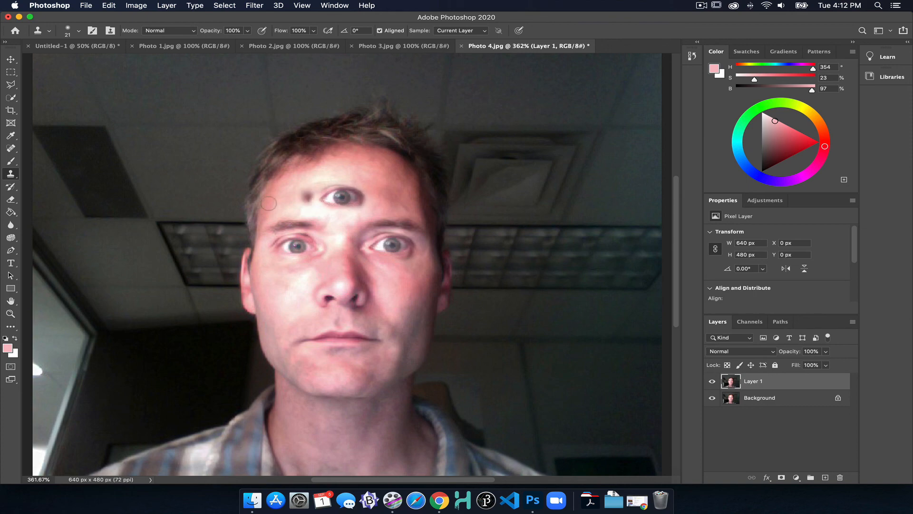
pyautogui.press('super+z')
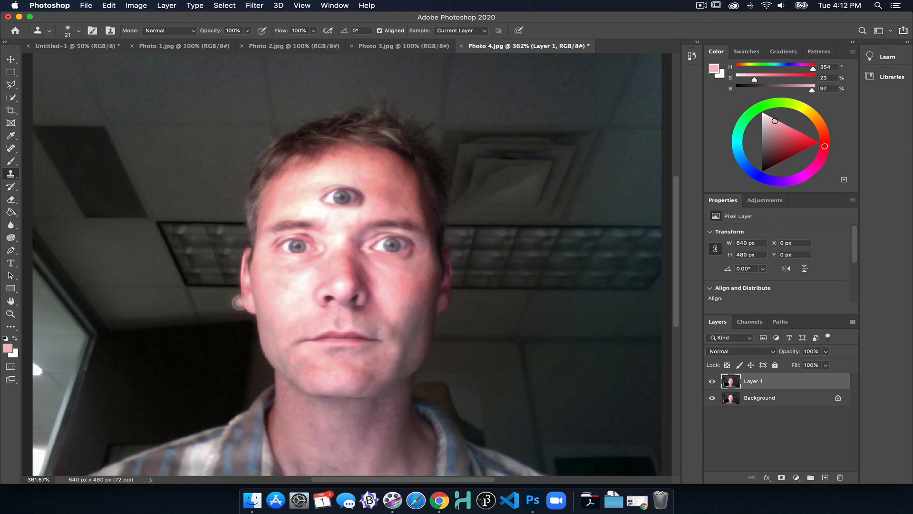
pyautogui.click(297, 245)
pyautogui.press('super+z')
# Clone the eye at the image's left twice onto the cheek beneath it, one copy below the other
pyautogui.keyDown('alt'); pyautogui.click(297, 246); pyautogui.keyUp('alt')
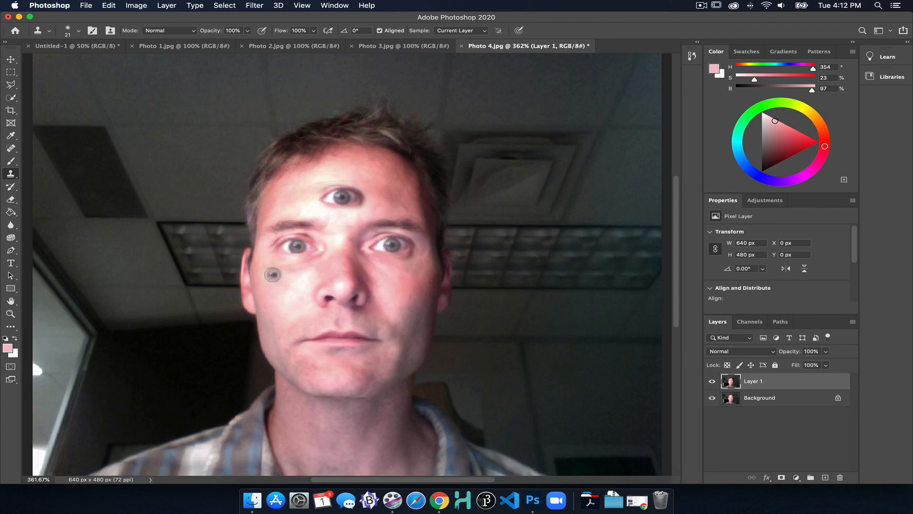
pyautogui.moveTo(273, 274)
pyautogui.mouseDown()
pyautogui.moveTo(293, 276)
pyautogui.moveTo(263, 275)
pyautogui.mouseUp()
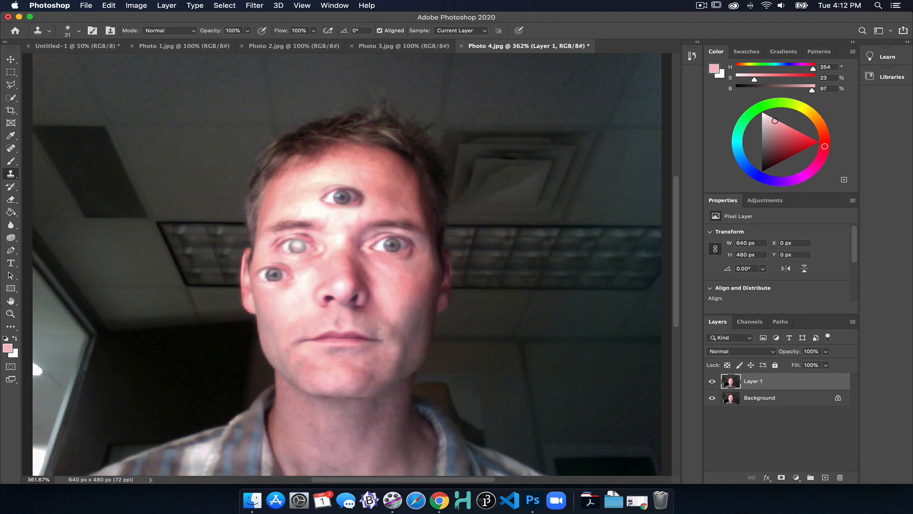
pyautogui.keyDown('alt'); pyautogui.click(298, 245); pyautogui.keyUp('alt')
pyautogui.moveTo(285, 304)
pyautogui.mouseDown()
pyautogui.moveTo(271, 307)
pyautogui.moveTo(284, 315)
pyautogui.moveTo(298, 302)
pyautogui.mouseUp()
# Clone the eye at the image's right twice onto the cheek beneath it, one copy below the other
pyautogui.moveTo(415, 237)
pyautogui.mouseDown()
pyautogui.moveTo(392, 240)
pyautogui.moveTo(388, 272)
pyautogui.moveTo(402, 277)
pyautogui.moveTo(383, 268)
pyautogui.moveTo(378, 276)
pyautogui.moveTo(393, 278)
pyautogui.mouseUp()
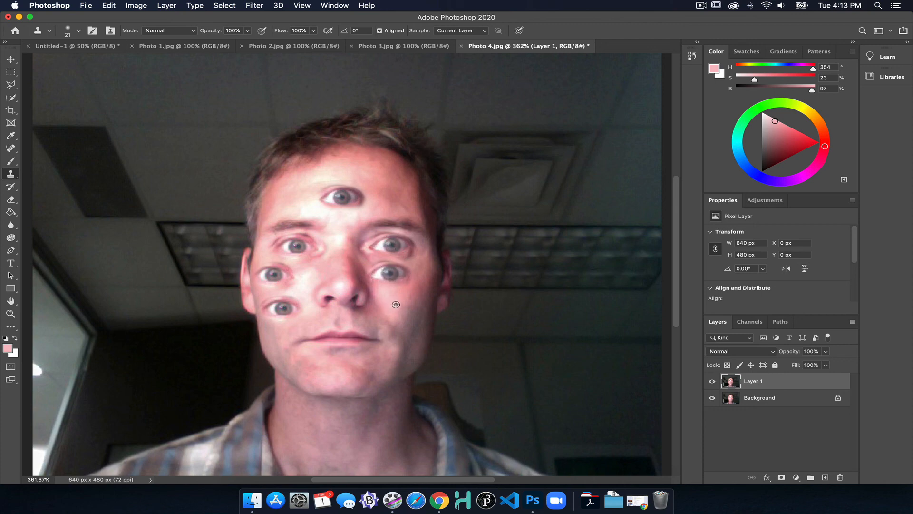
pyautogui.keyDown('alt'); pyautogui.click(394, 245); pyautogui.keyUp('alt')
pyautogui.moveTo(398, 299)
pyautogui.mouseDown()
pyautogui.moveTo(385, 302)
pyautogui.moveTo(404, 300)
pyautogui.mouseUp()
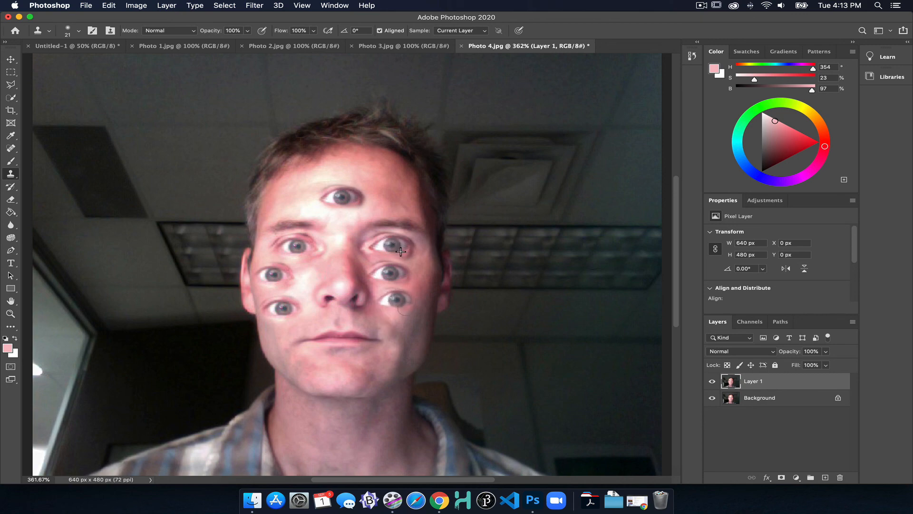